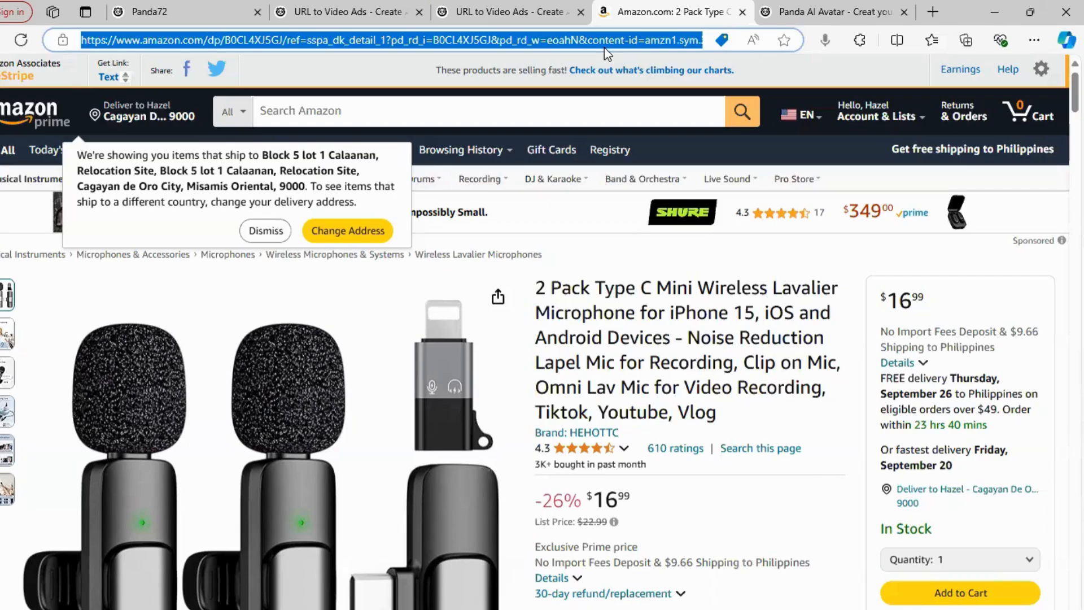
Step: Return to the URL-to-video project for the microphone listing, review its product name, description and media, and proceed to the video scripts
left_click(541, 12)
left_click(546, 304)
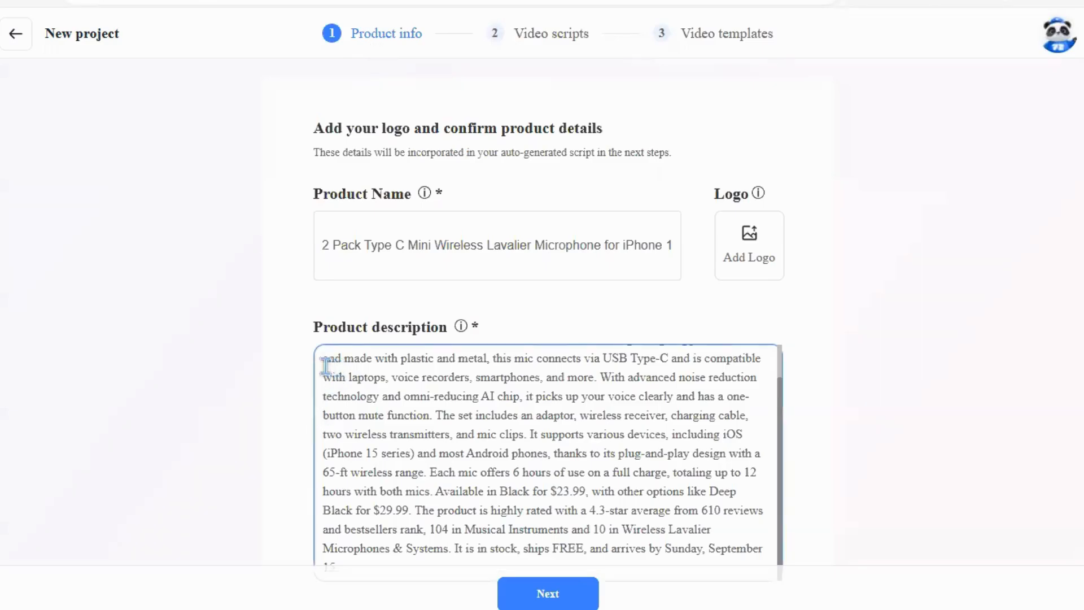
left_click_drag(325, 366, 687, 572)
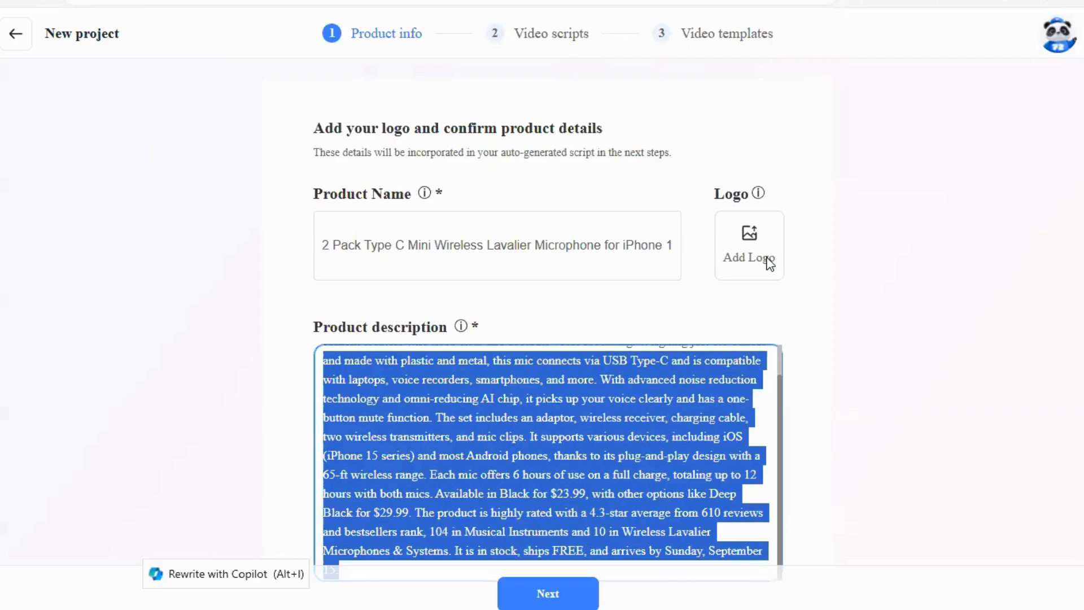
left_click_drag(330, 246, 588, 259)
scroll(588, 316, "down", 7)
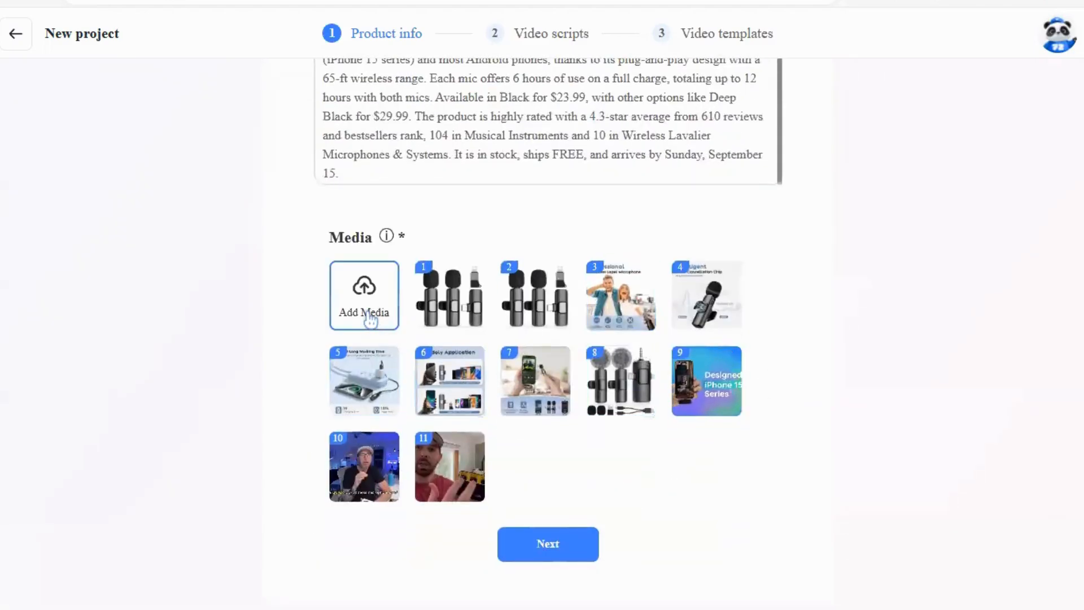
left_click(530, 544)
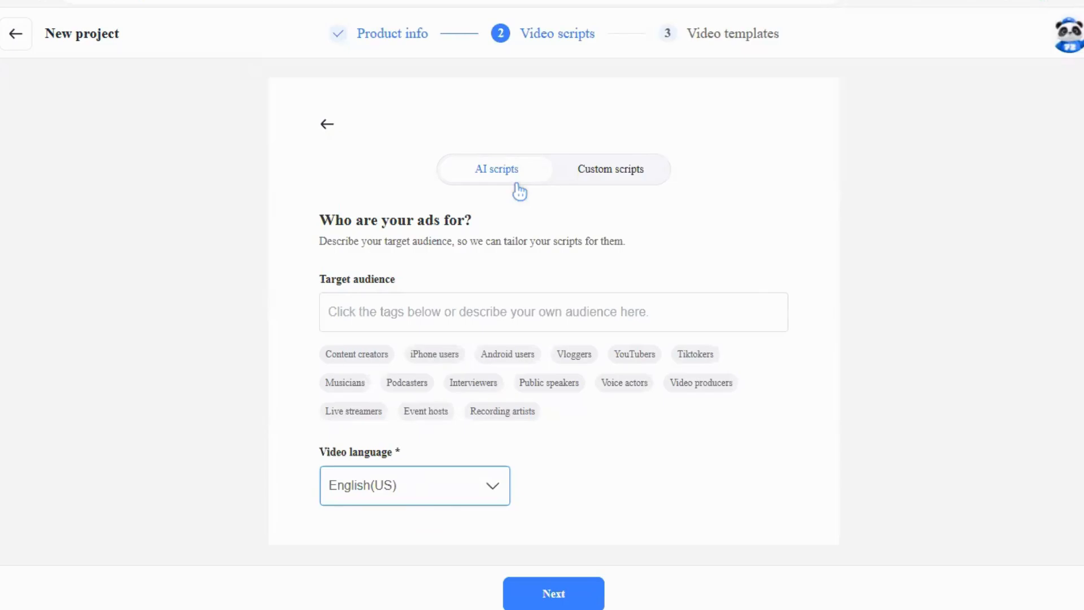
Step: Target content creators, Android users, Vloggers, YouTubers, Tiktokers, musicians and podcasters, keep English(US) as the video language, and continue to the video templates
left_click(434, 497)
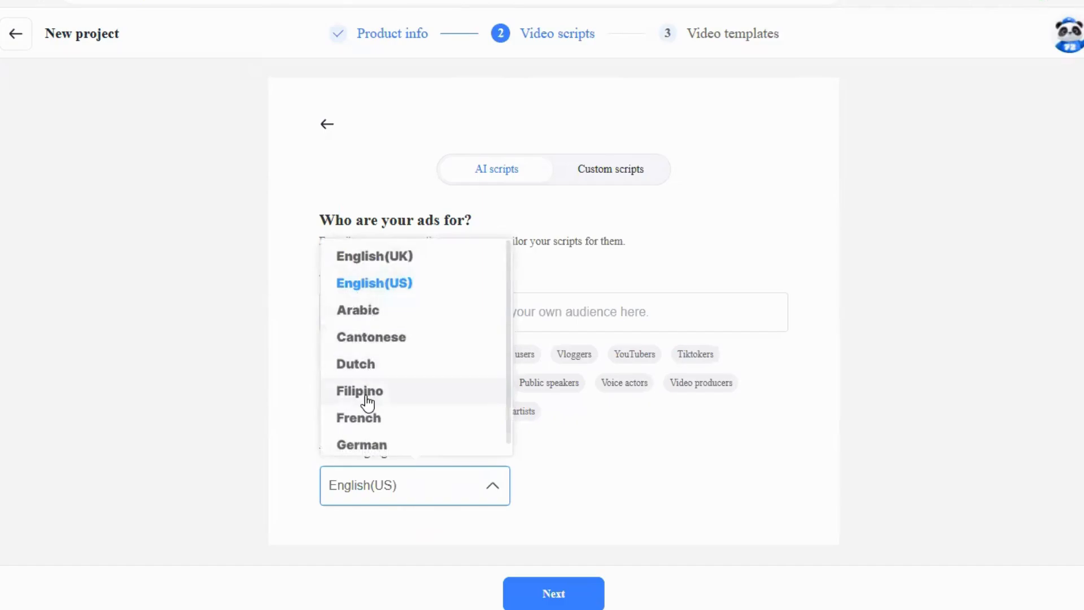
left_click(787, 259)
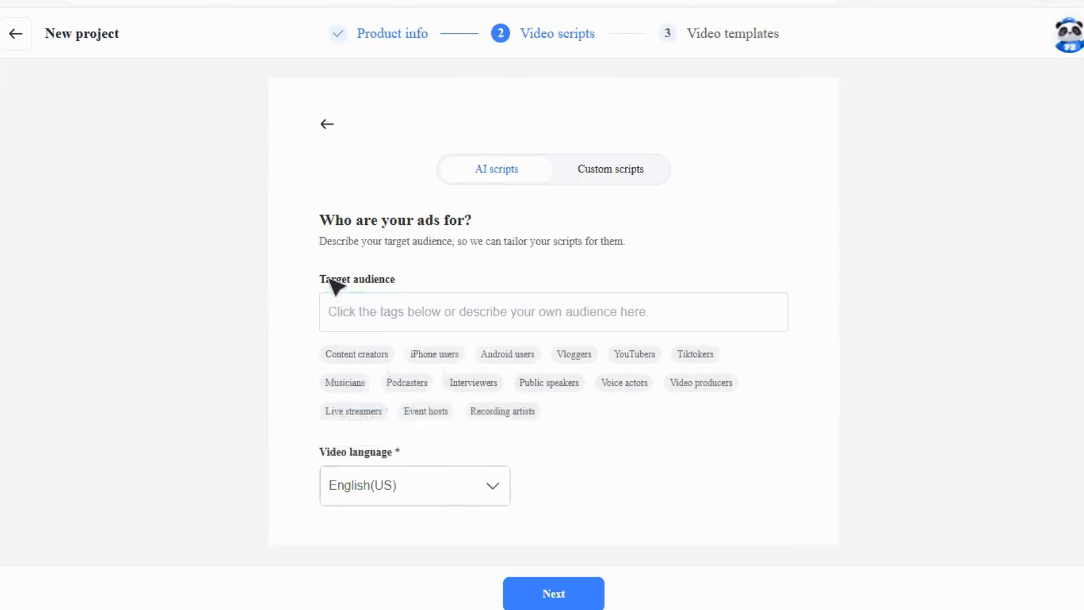
left_click(374, 364)
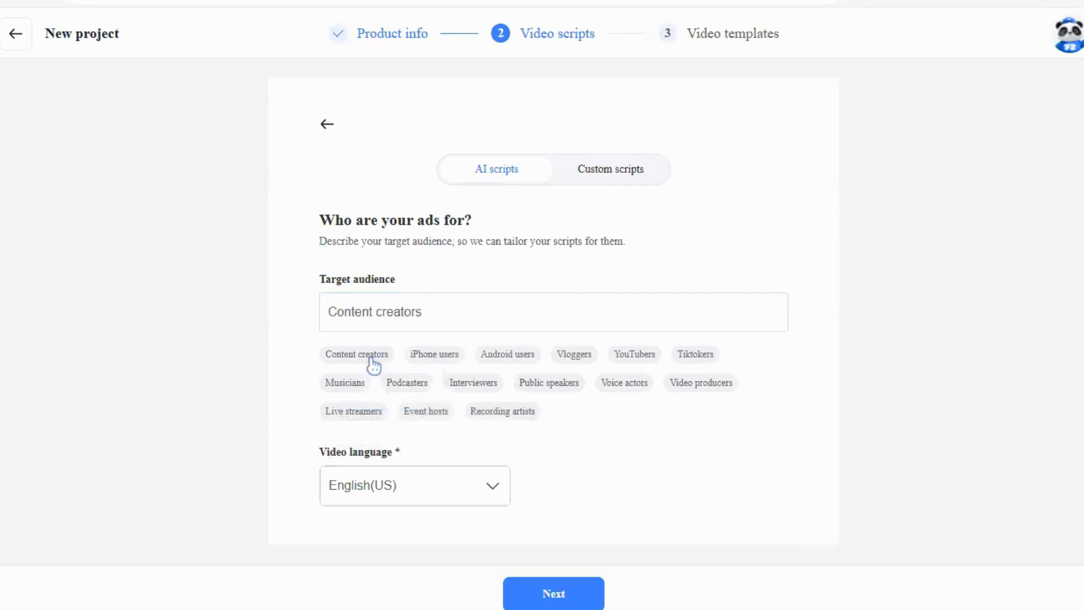
left_click(508, 364)
left_click(584, 362)
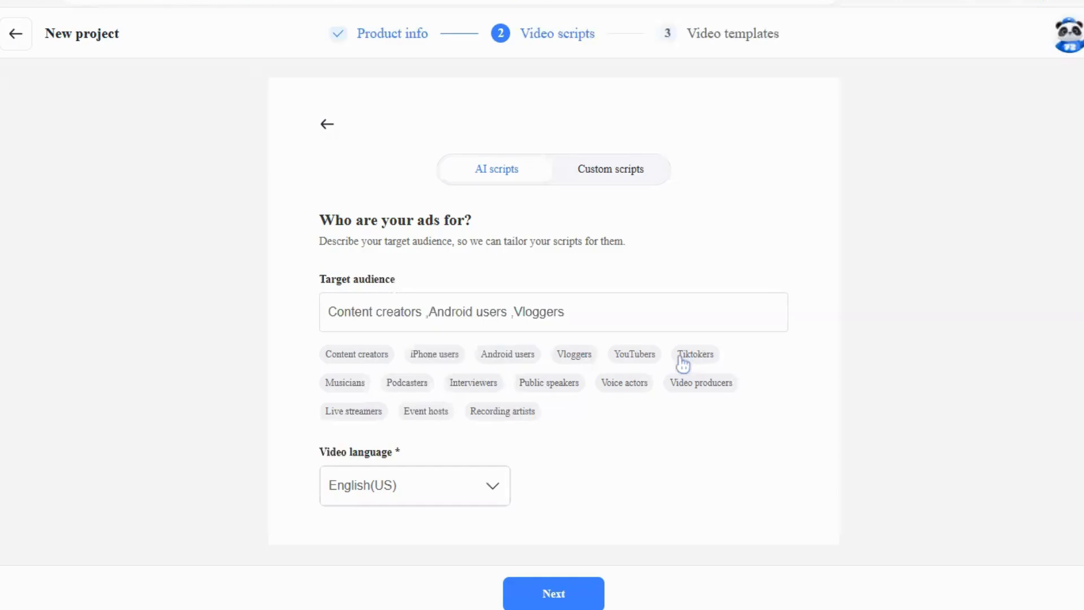
left_click(658, 356)
left_click(700, 357)
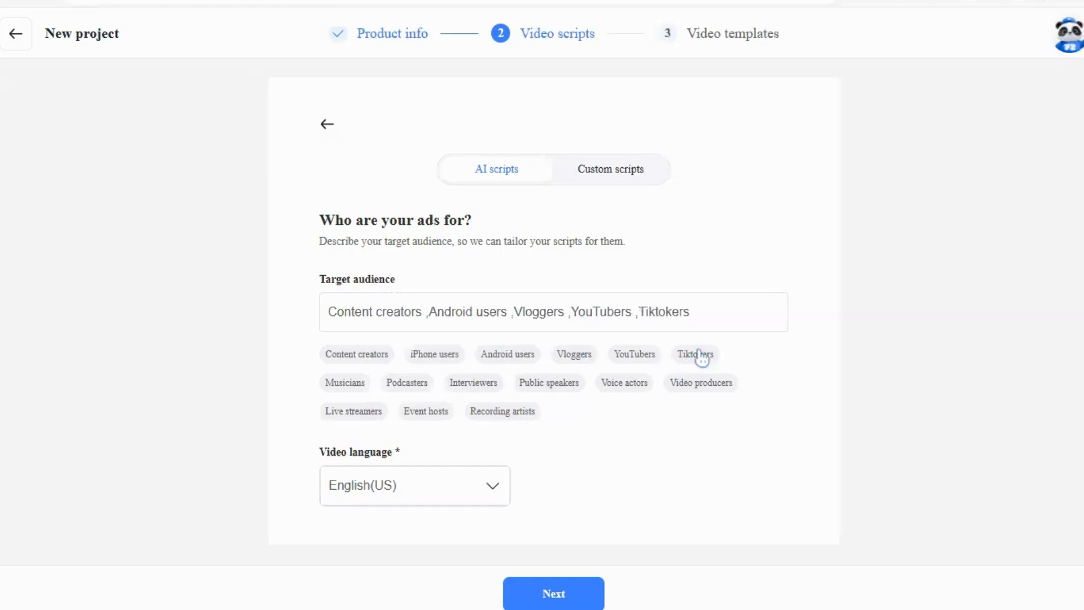
left_click(333, 388)
left_click(418, 388)
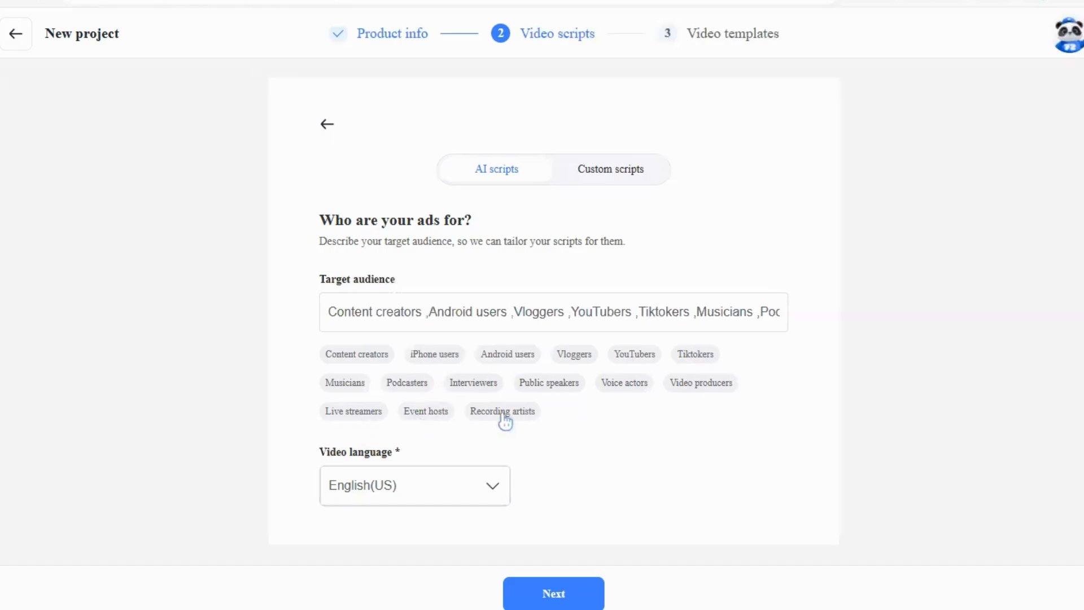
left_click(561, 599)
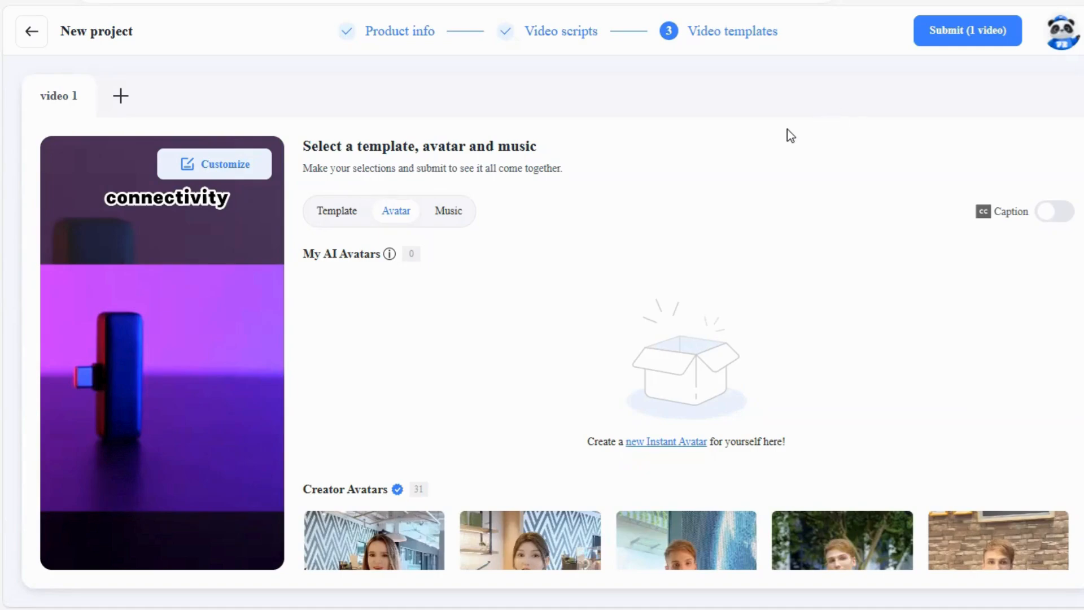
Step: Look through the available video templates, the creator avatars and the background music options for video 1
scroll(346, 324, "down", 3)
scroll(349, 324, "up", 3)
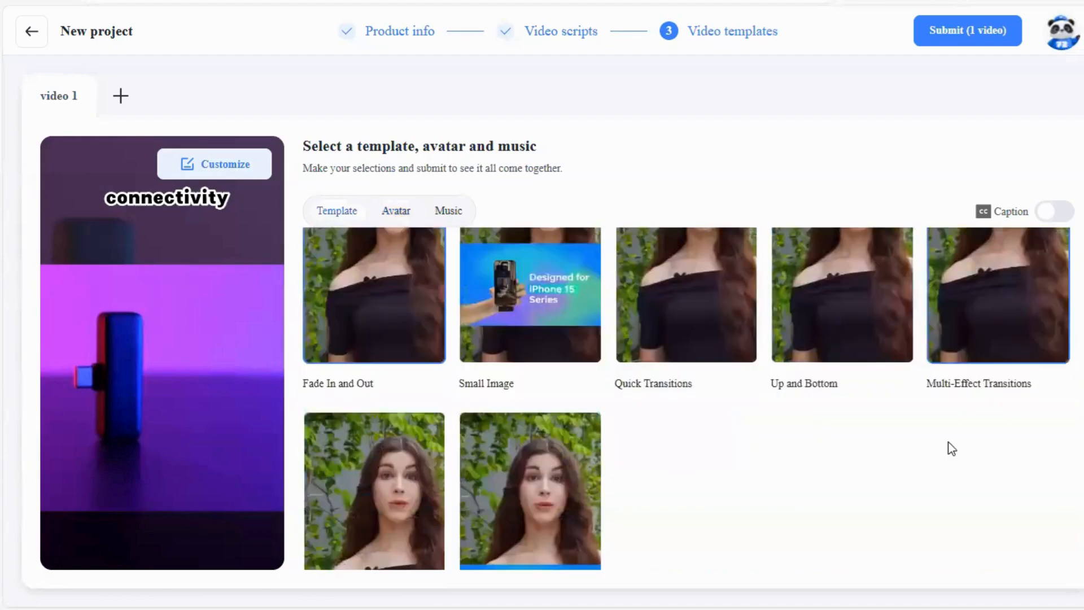
scroll(948, 442, "down", 2)
scroll(949, 442, "up", 5)
mouse_move(948, 442)
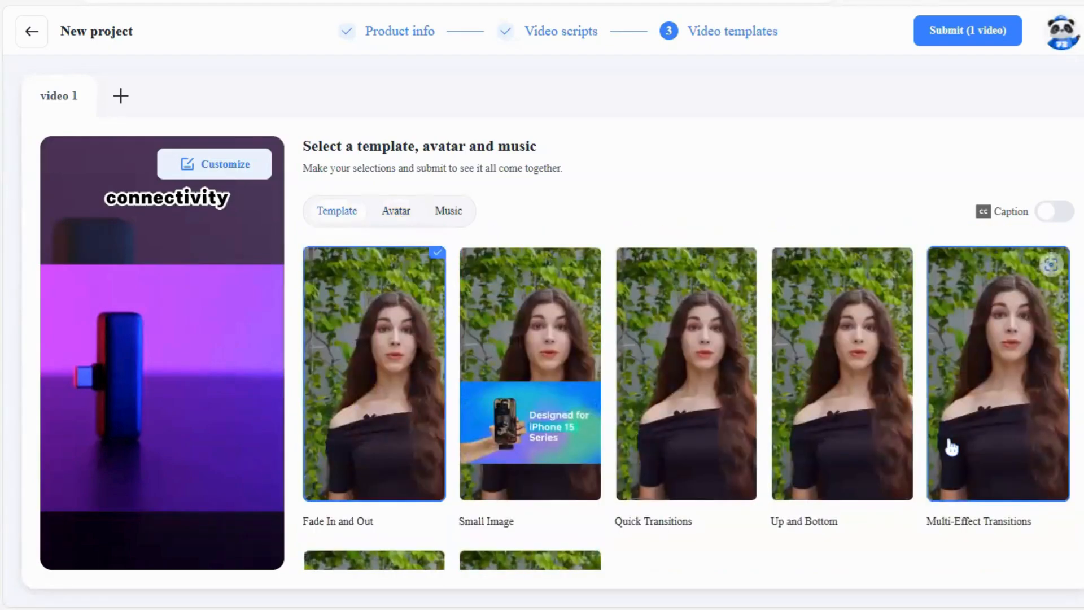
left_click(403, 218)
scroll(549, 547, "down", 8)
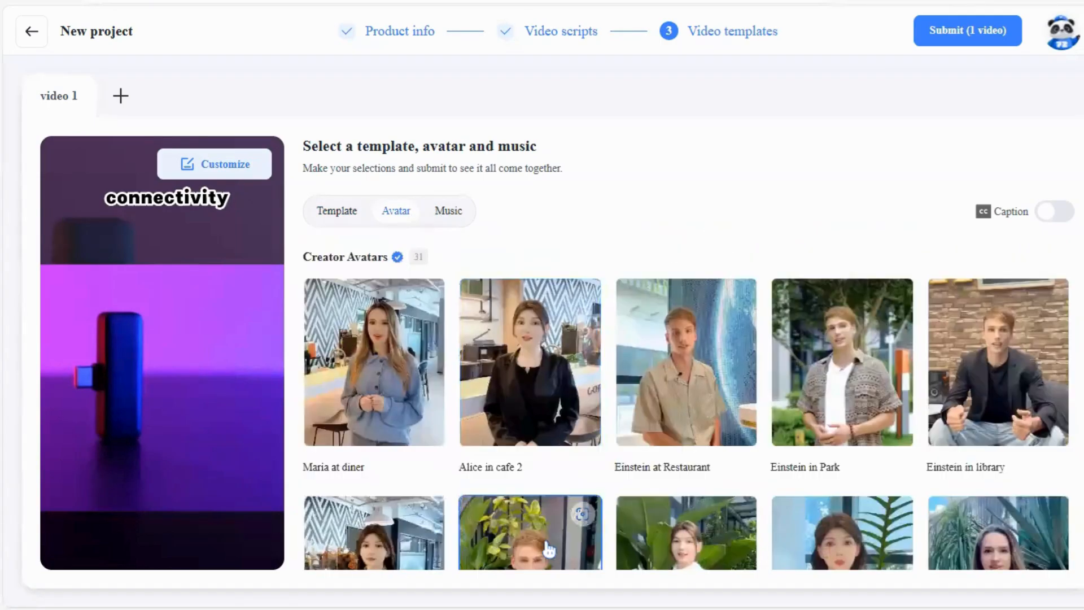
scroll(549, 548, "down", 10)
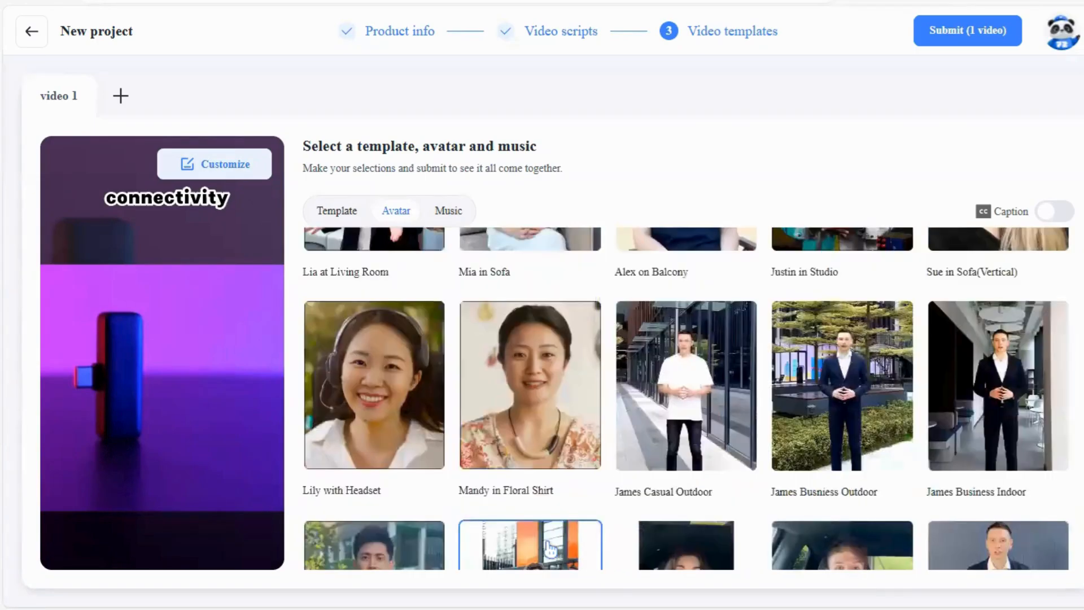
scroll(549, 546, "down", 3)
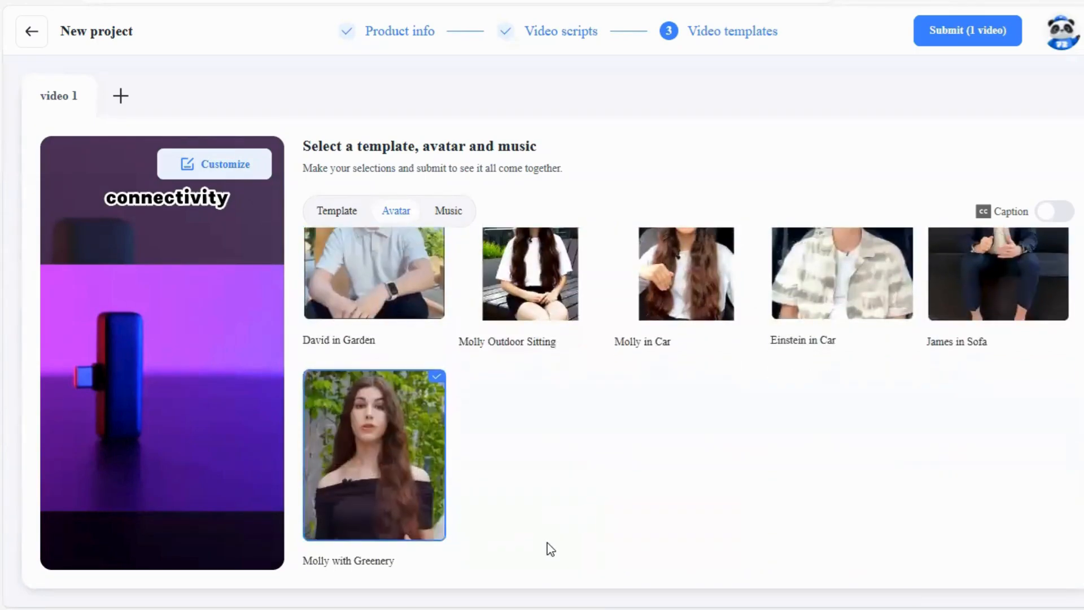
mouse_move(390, 458)
left_click(447, 213)
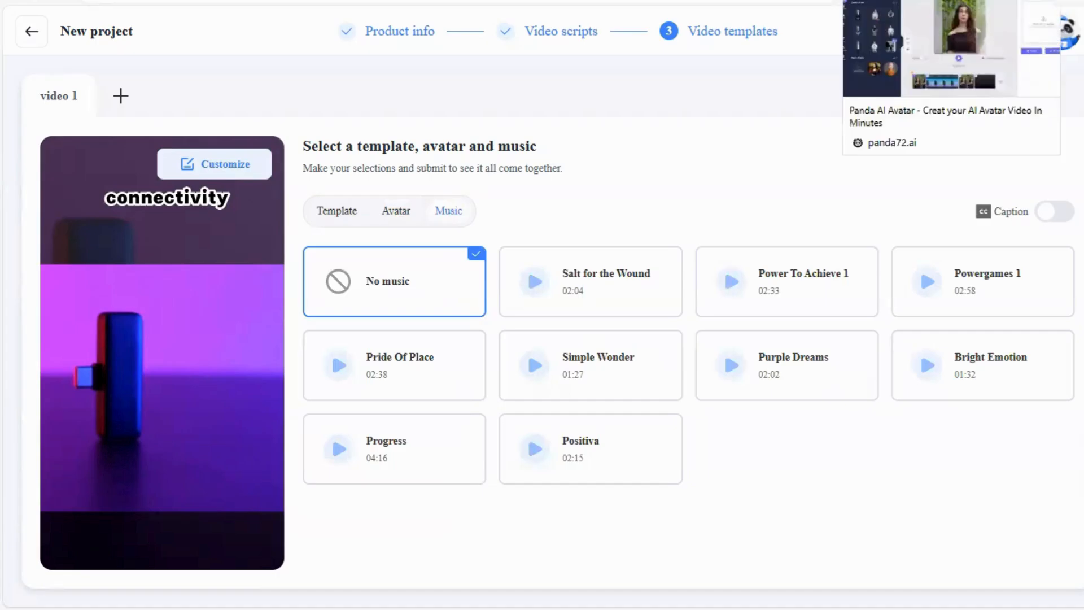
Step: Switch to the Panda AI Avatar editor and examine its avatar, material, music and scene libraries
left_click(867, 9)
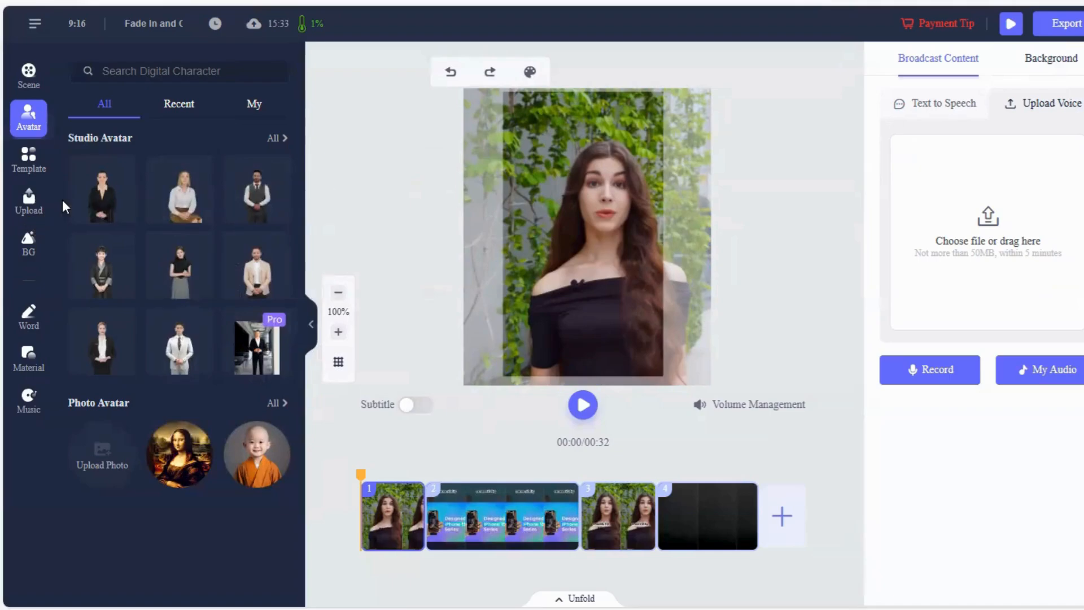
mouse_move(126, 198)
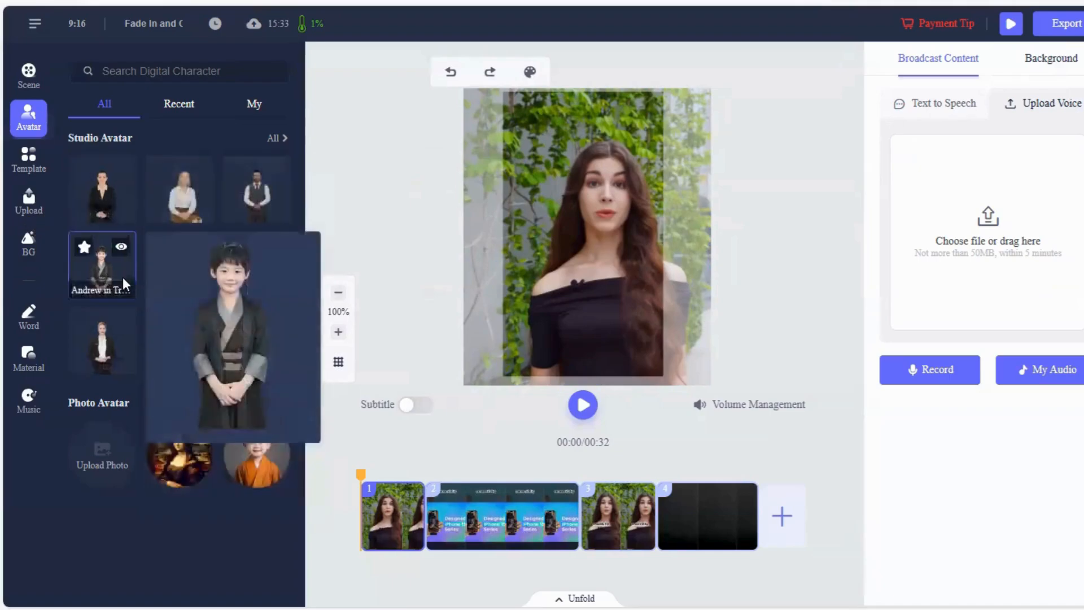
left_click(30, 366)
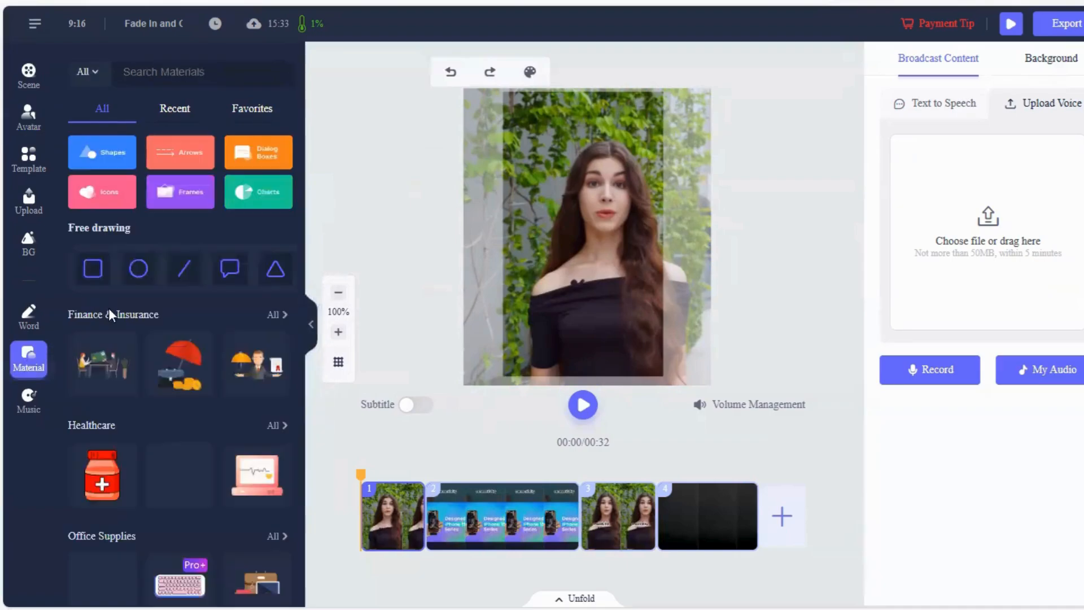
mouse_move(176, 372)
scroll(189, 480, "down", 3)
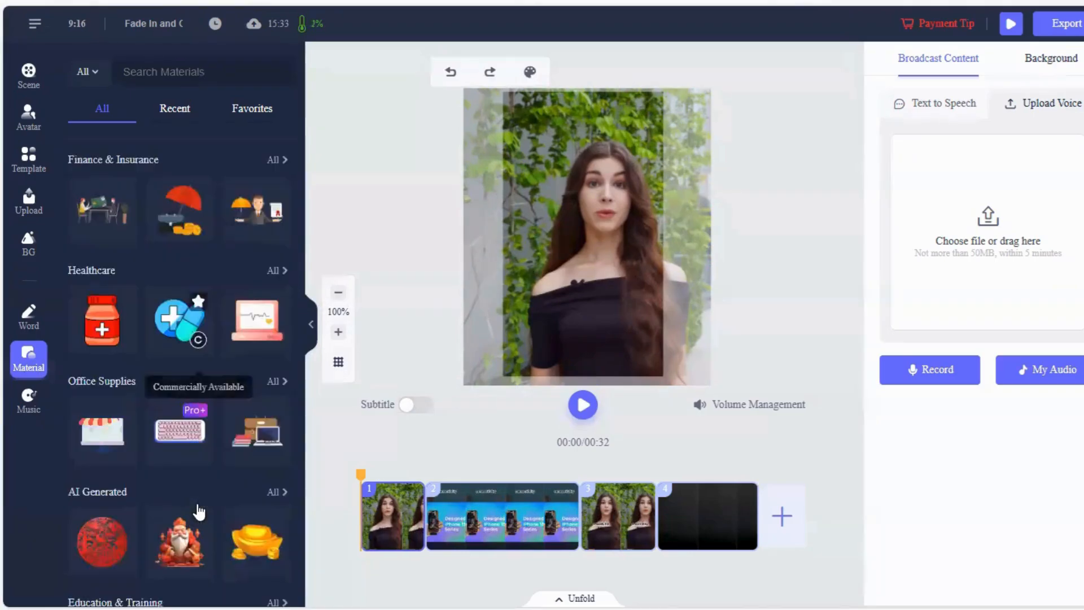
scroll(198, 502, "down", 3)
mouse_move(116, 389)
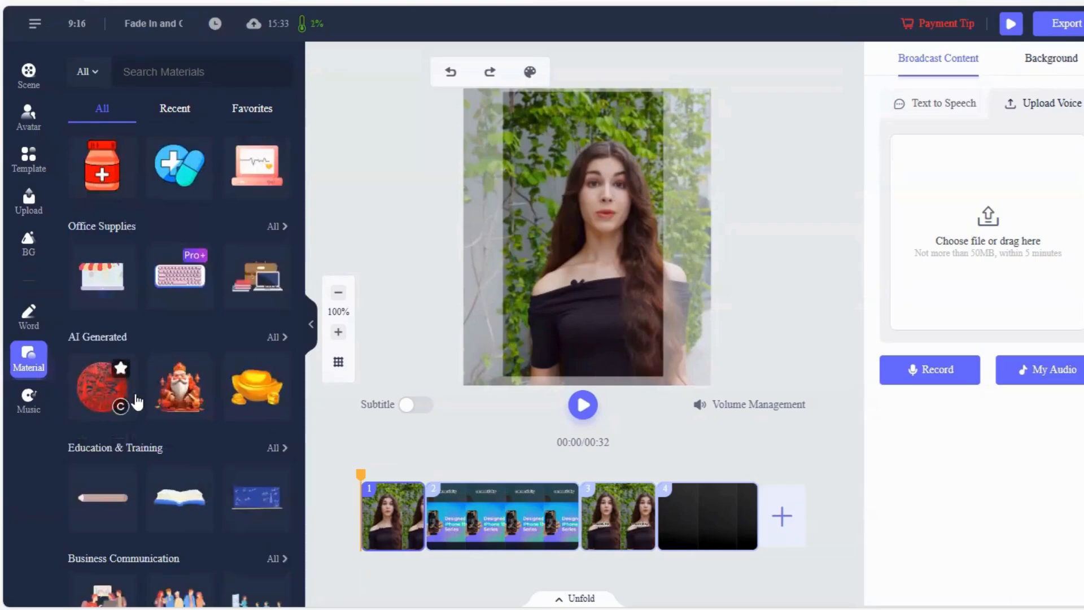
scroll(141, 466, "down", 3)
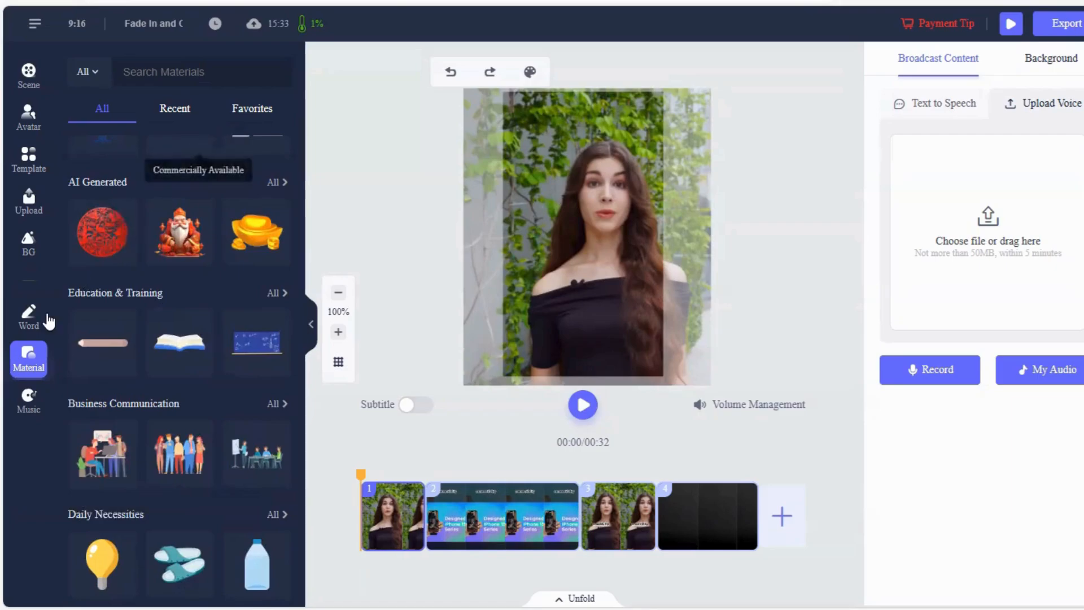
left_click(28, 402)
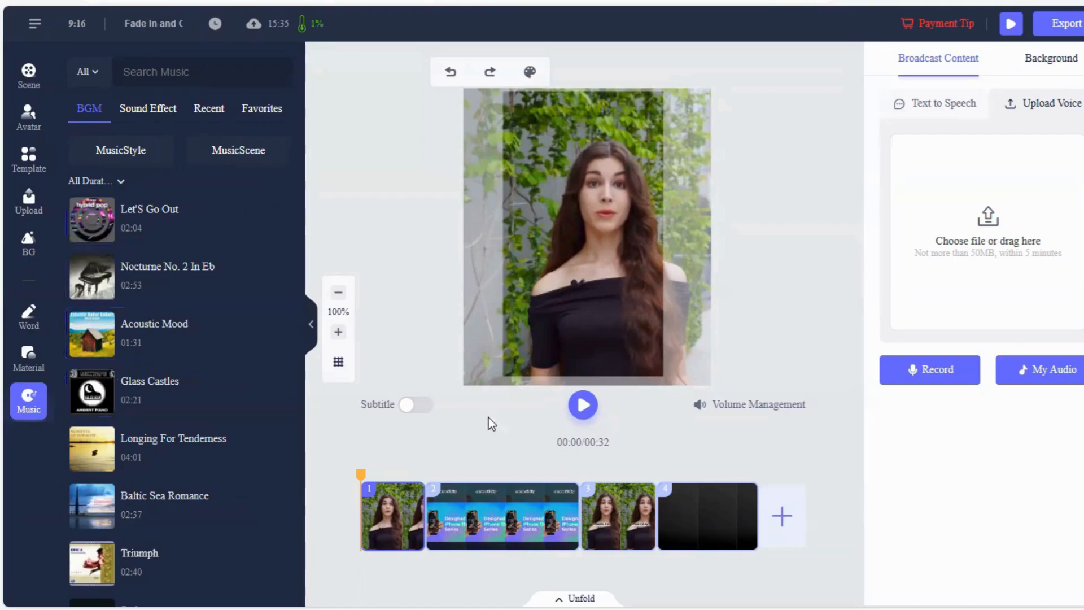
left_click(31, 73)
scroll(220, 397, "down", 3)
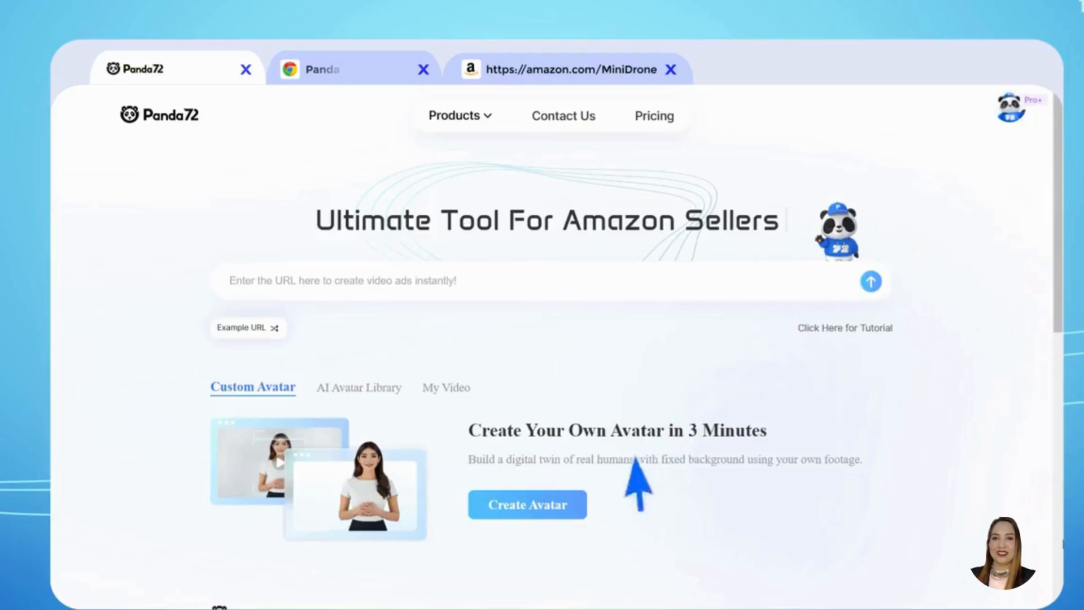
Step: Start a new custom avatar on the Panda72 homepage, pass the recording instructions and upload the footage video for training its look
left_click(571, 505)
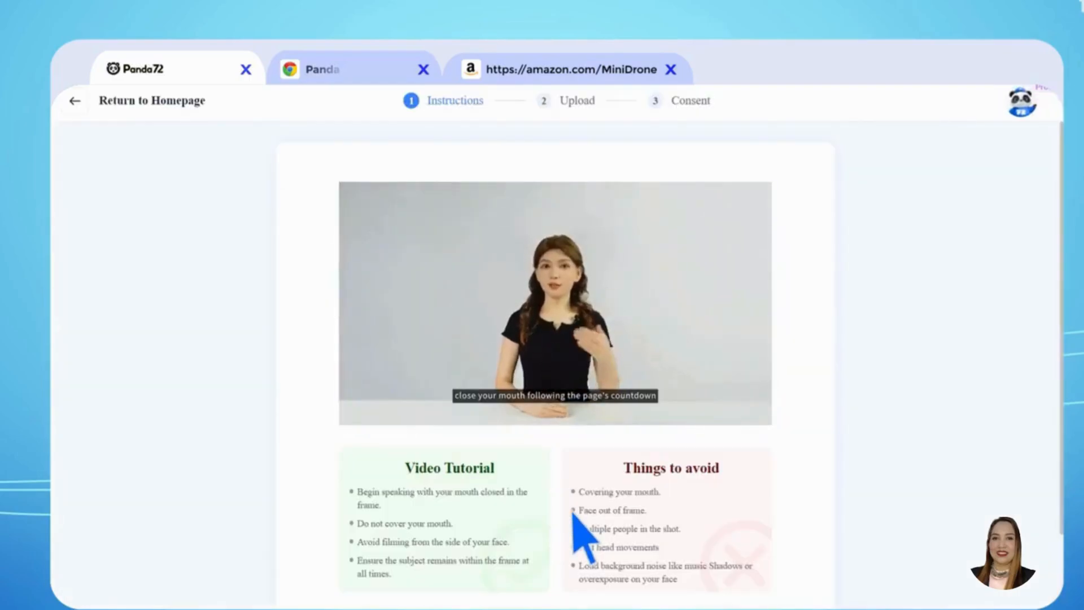
scroll(575, 524, "down", 3)
left_click(584, 571)
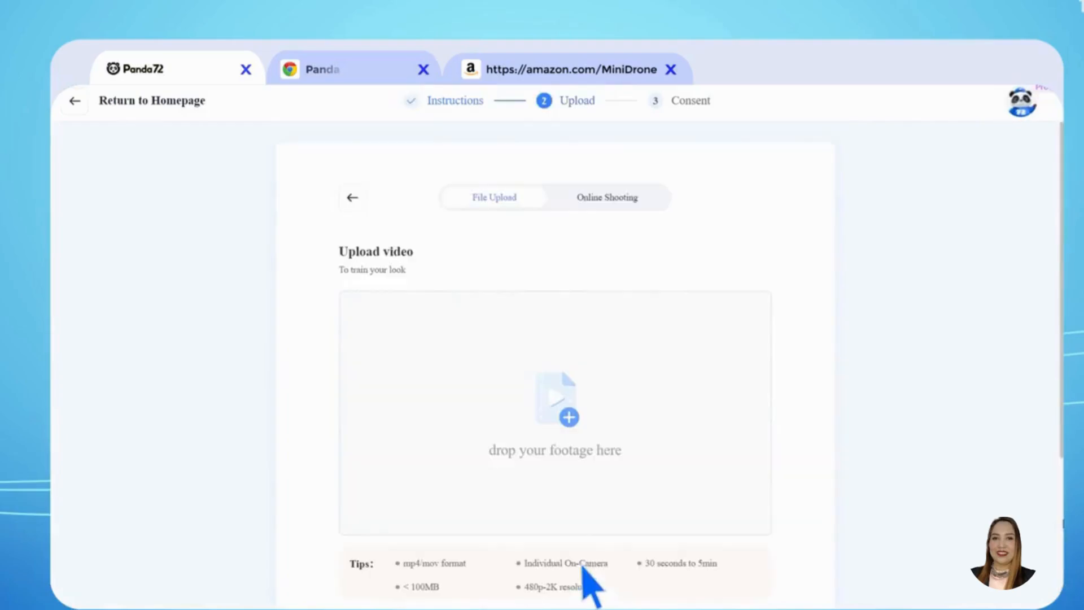
left_click(616, 402)
double_click(229, 210)
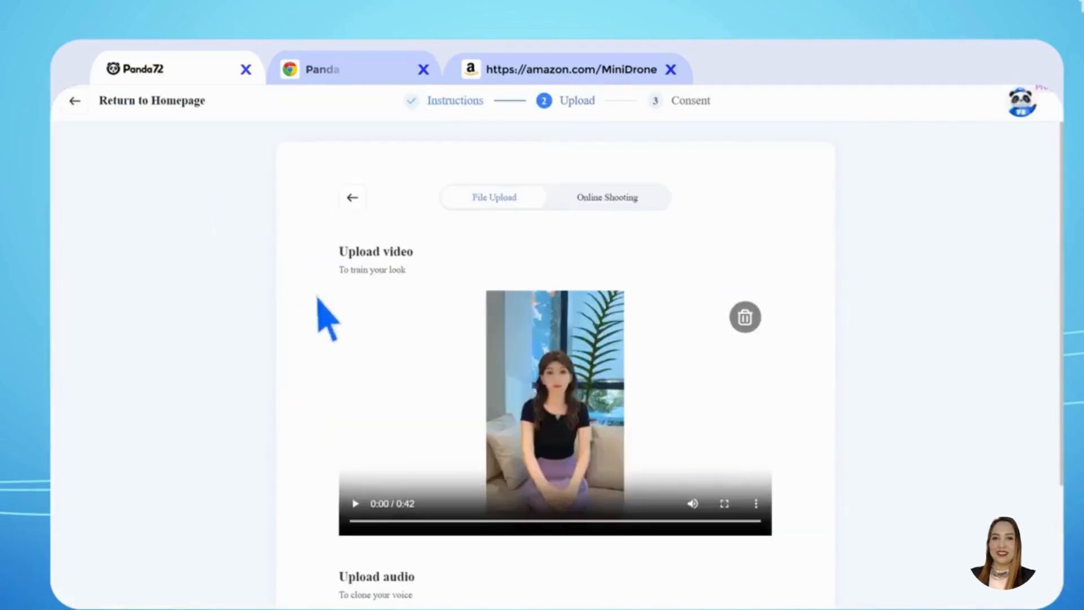
Step: Add an audio file for cloning the voice and submit the avatar with its consent video for training
scroll(315, 305, "down", 5)
left_click(559, 420)
double_click(198, 176)
left_click(609, 573)
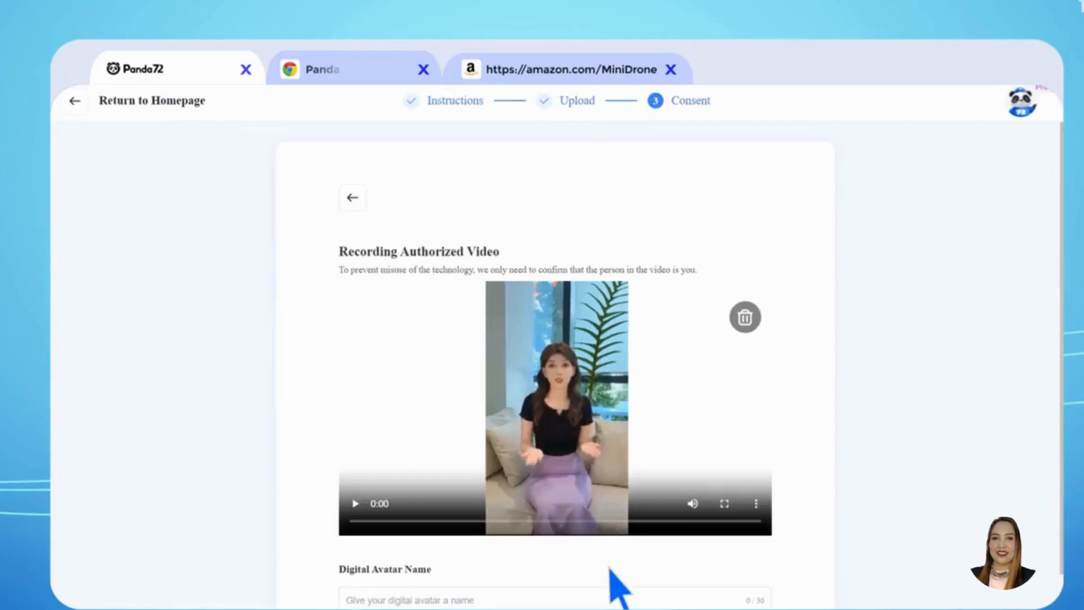
scroll(619, 586, "down", 2)
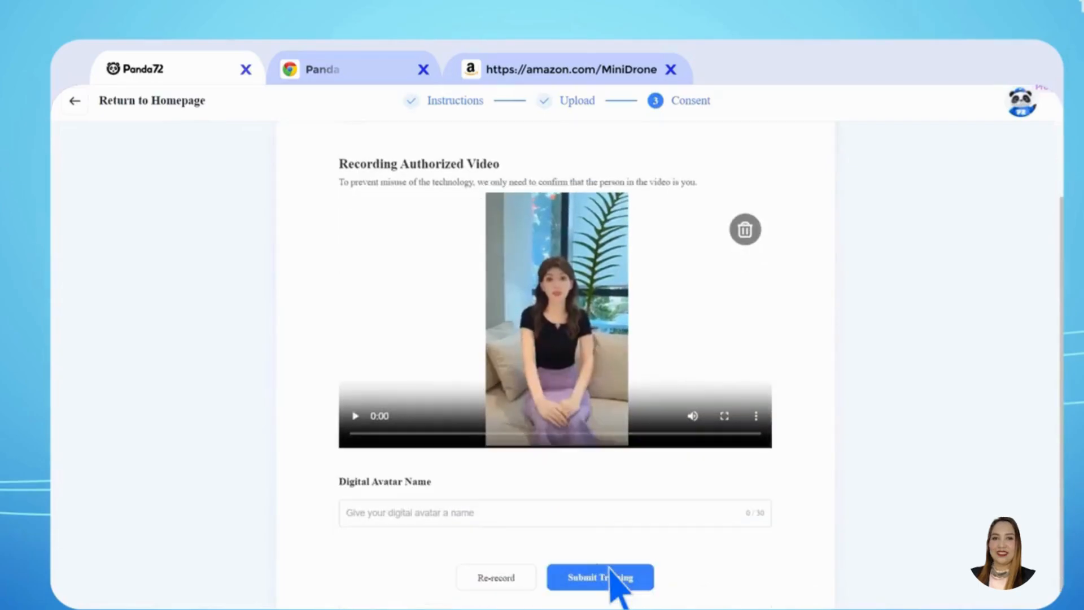
left_click(610, 569)
Step: Open My Avatar 1 from the custom avatars and start creating video ads with it
scroll(617, 580, "down", 2)
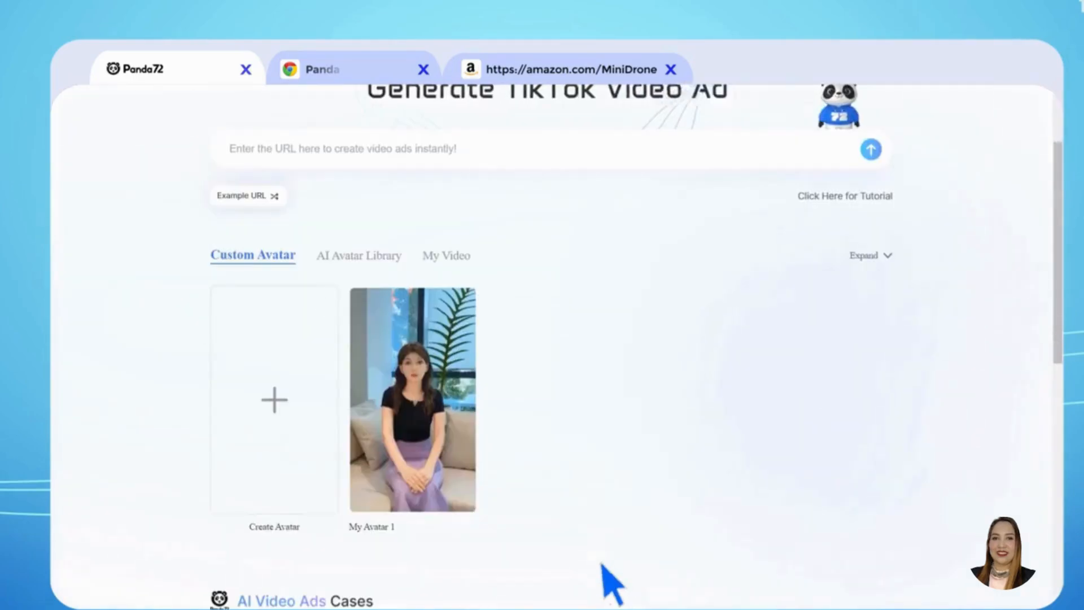
left_click(416, 454)
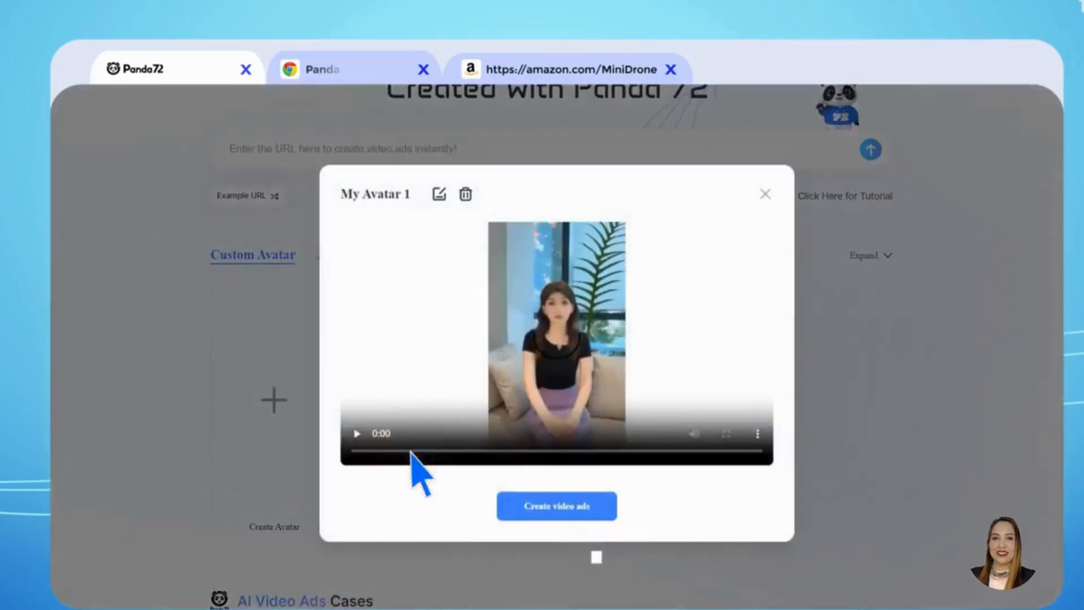
left_click(598, 504)
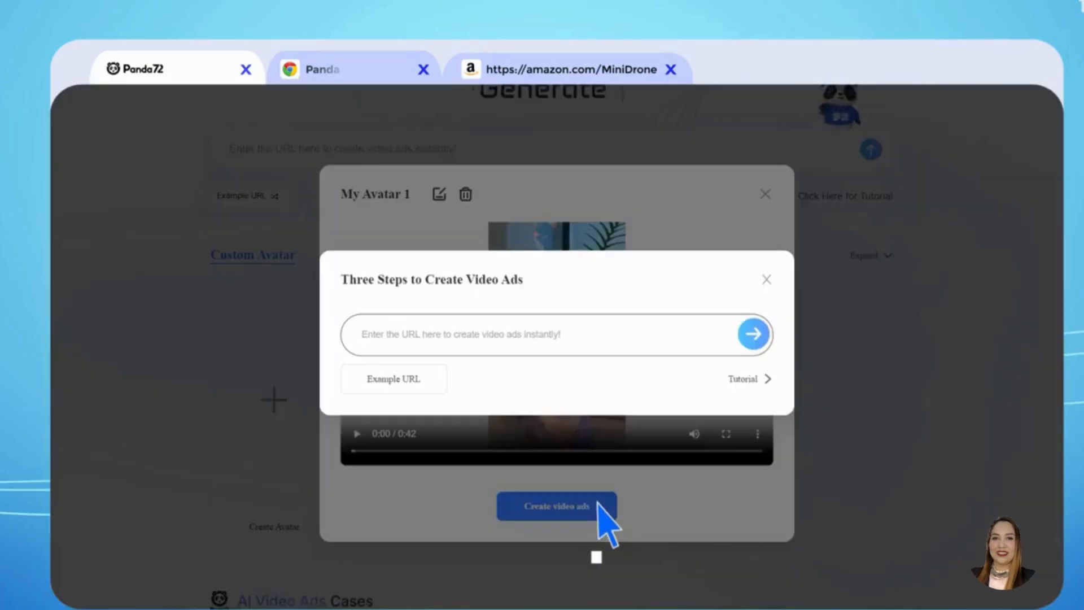